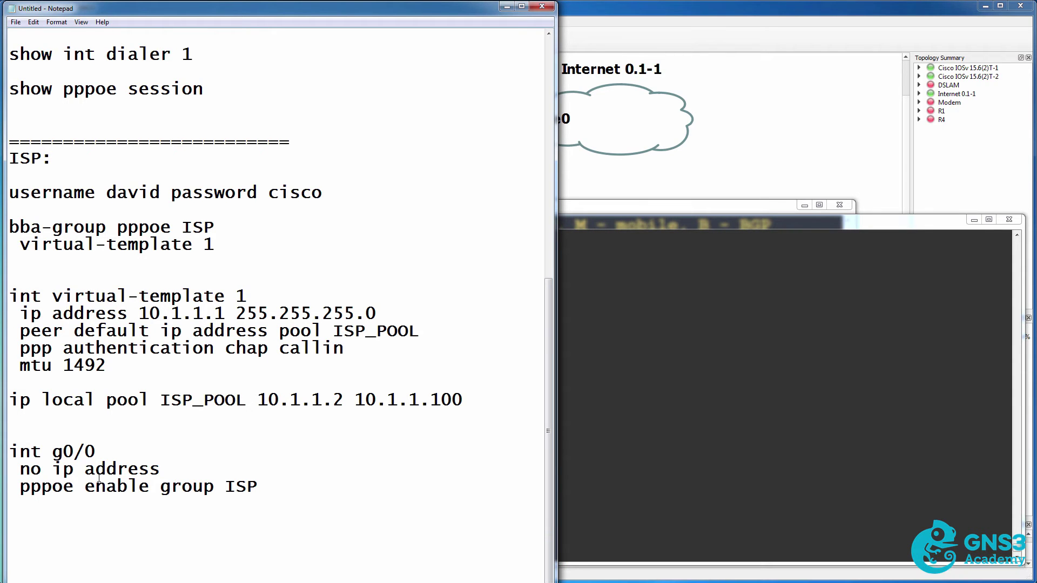
On the ISP router console, enter privileged mode with en and run sh run
left_click(703, 354)
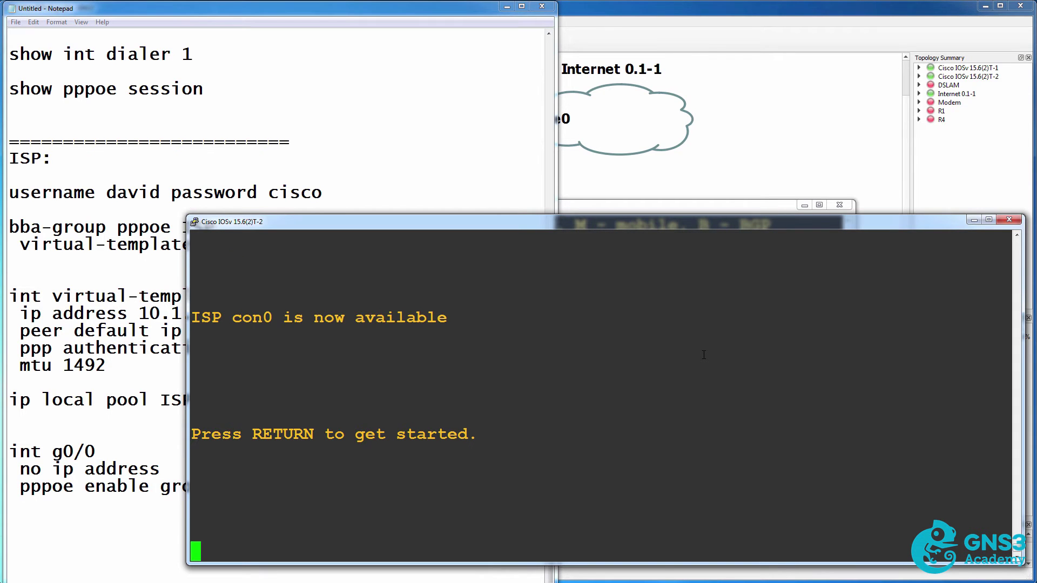
key("Return")
type("en")
key("Return")
type("sh ru")
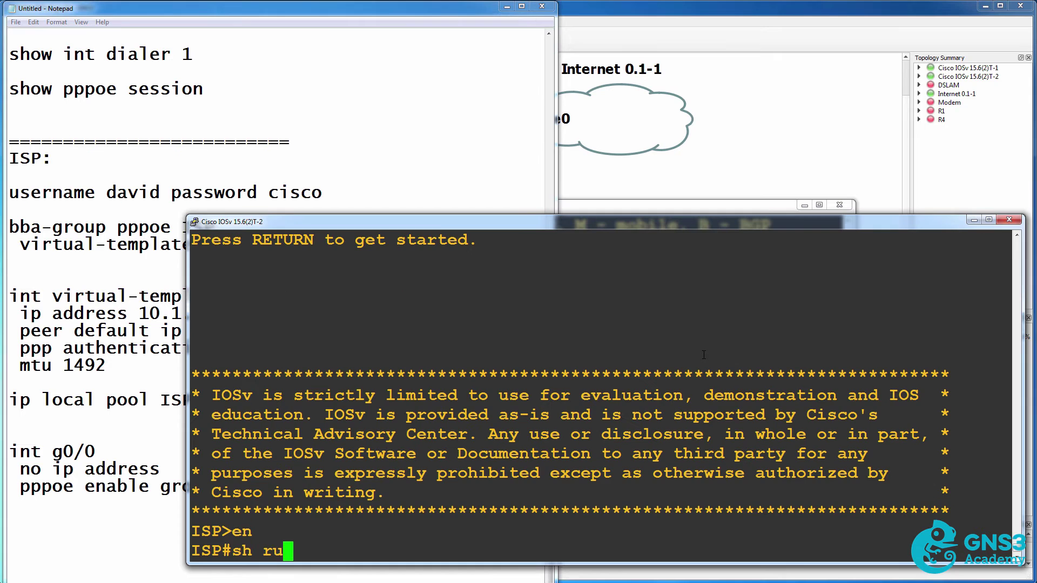
type("n")
key("Return")
Page through the config, noting the local username line, and jump to the bba-group section with /bba
left_click_drag(382, 222, 607, 197)
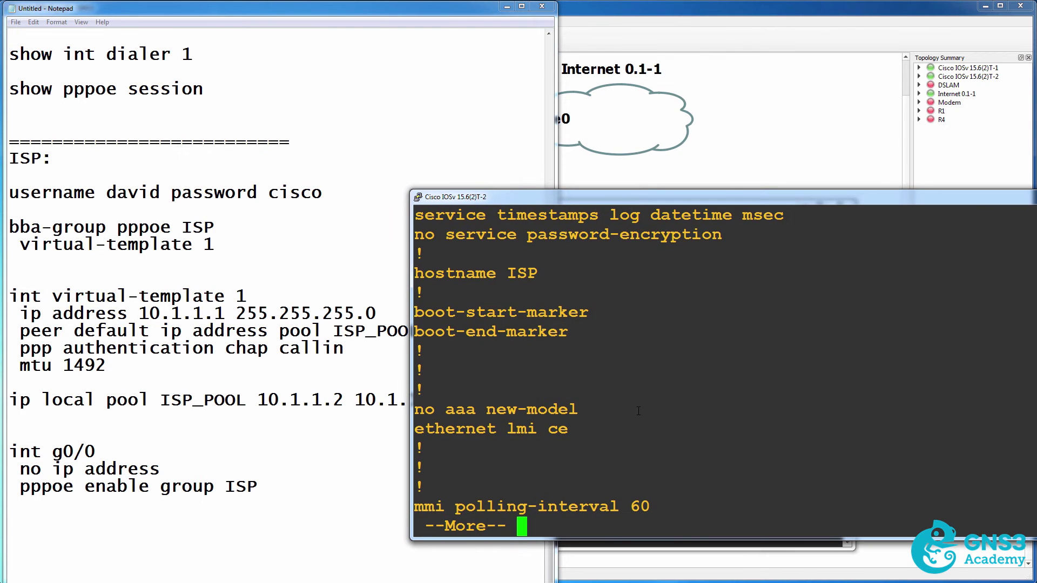
key("Return")
key("Return")
key("Return")
key("Return")
key("Return")
key("Return")
key("Return")
key("Return")
key("Return")
key("Return")
key("Return")
key("Return")
key("Return")
key("Return")
key("Return")
key("Return")
key("Return")
key("Return")
key("Return")
key("Return")
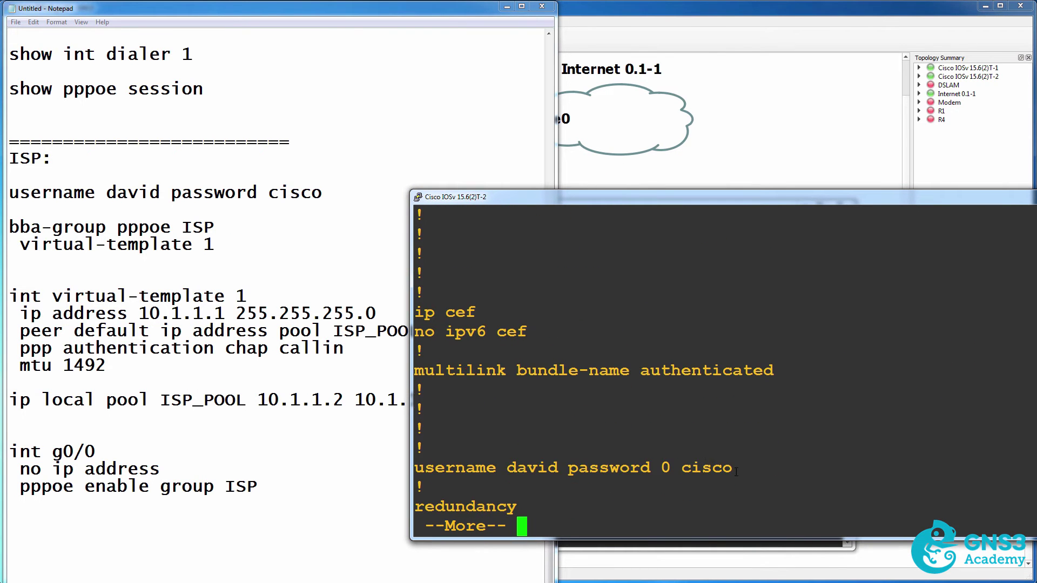
left_click_drag(736, 471, 421, 470)
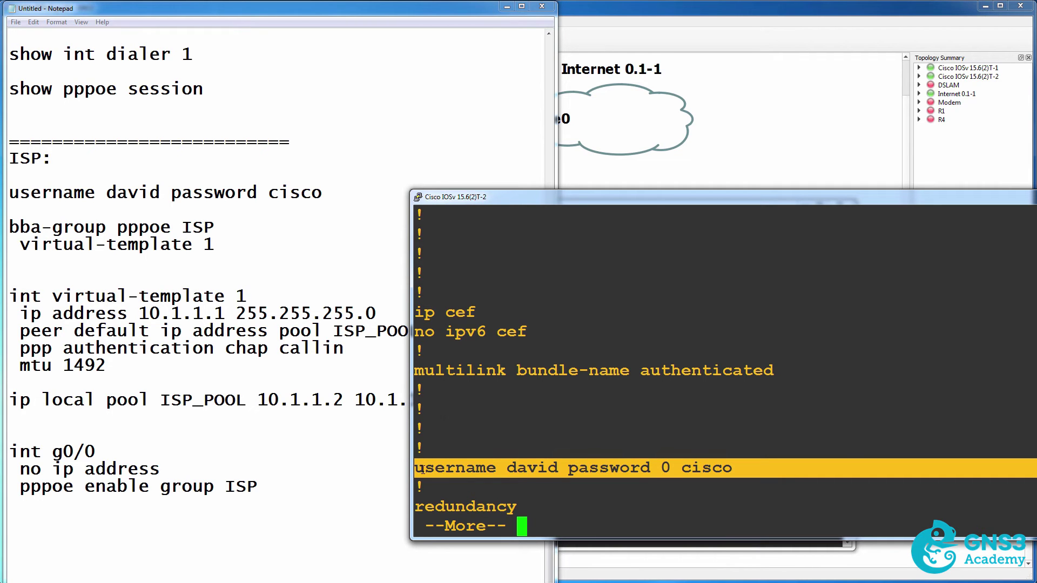
type("/")
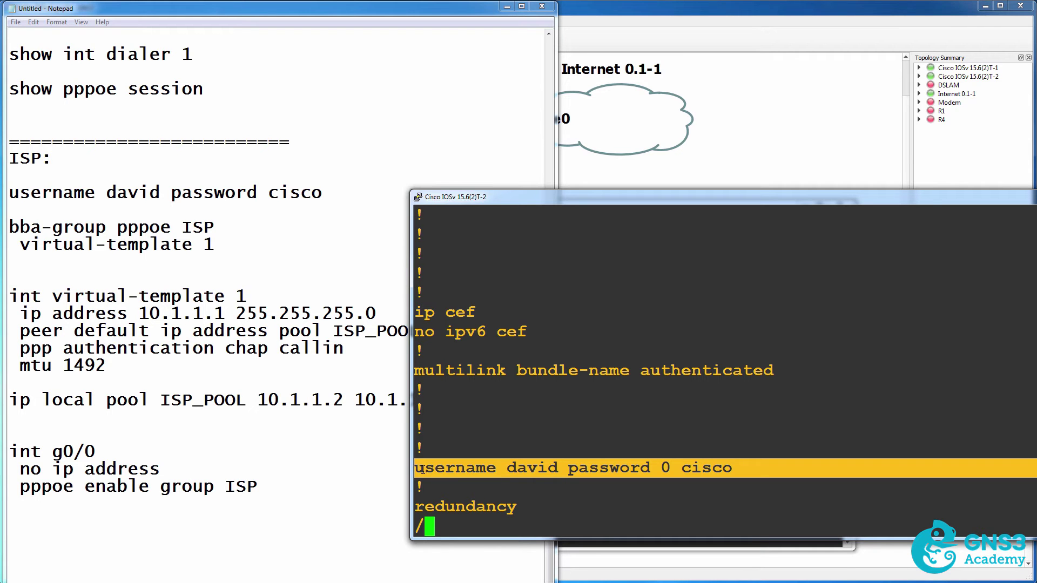
type("bba")
key("Return")
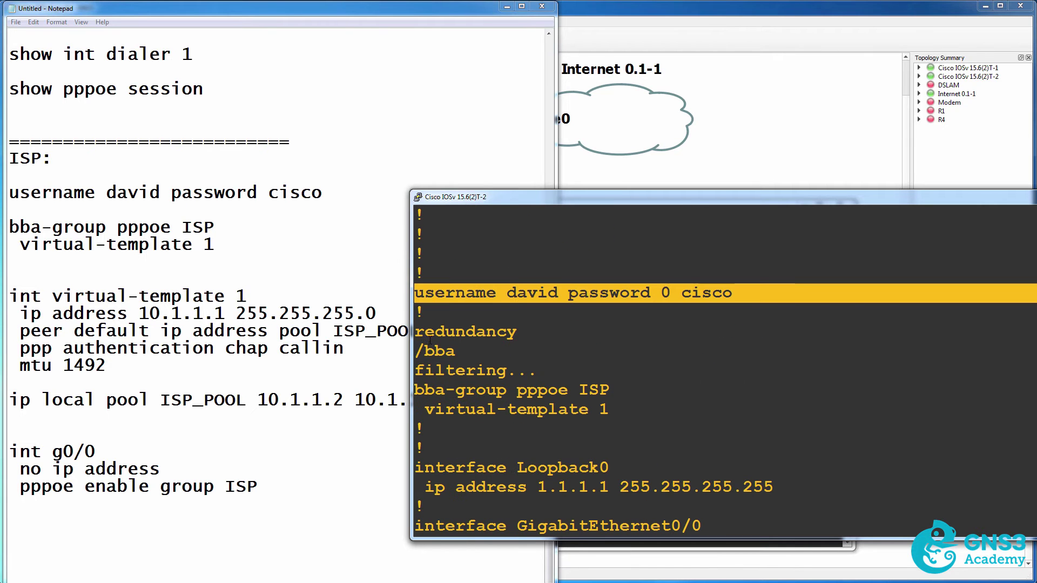
Review the bba-group pppoe ISP lines and their virtual-template 1 reference
left_click_drag(548, 372, 635, 403)
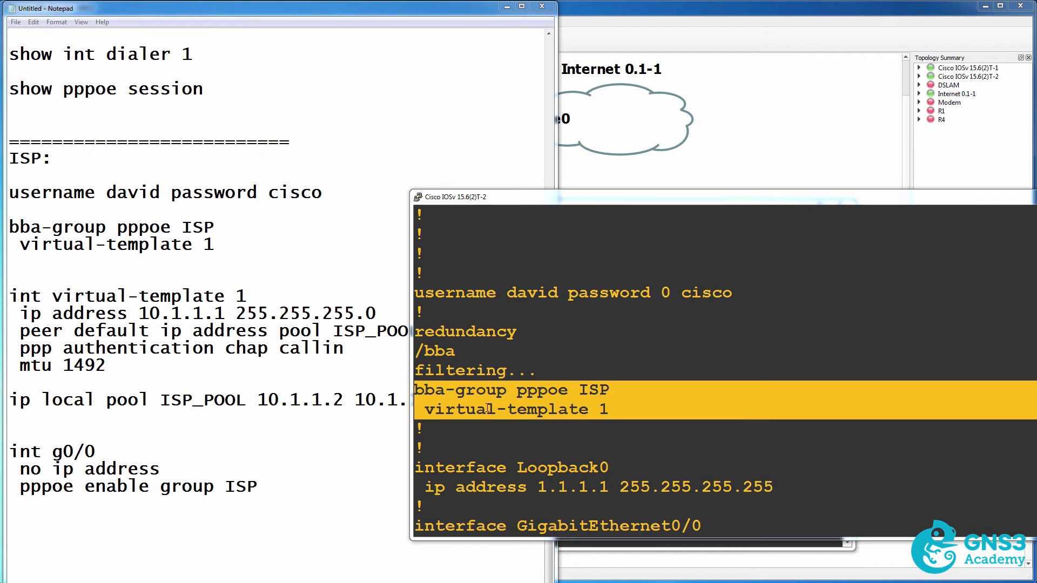
left_click_drag(425, 409, 608, 408)
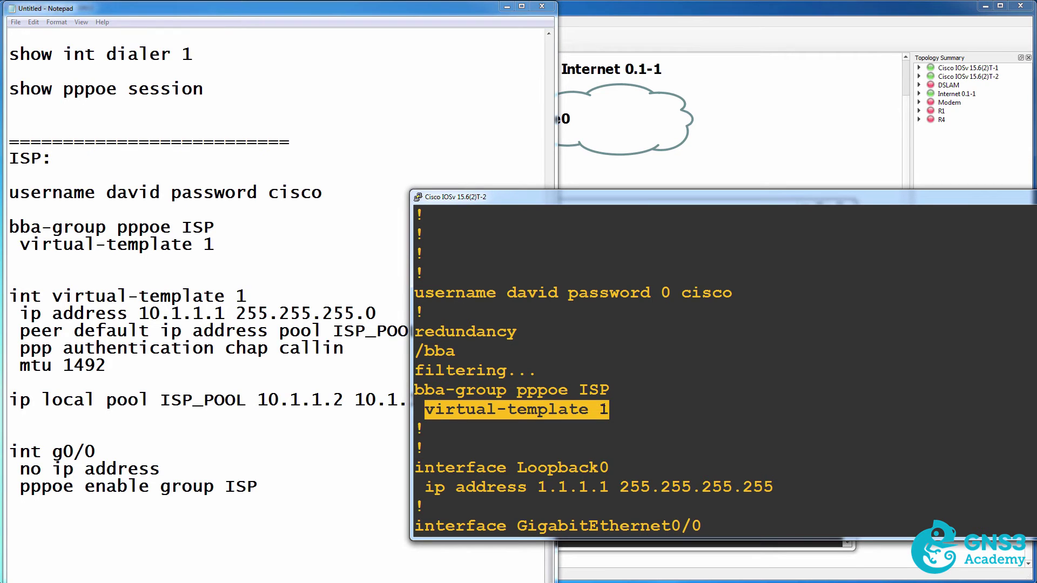
scroll(469, 360, "down", 3)
Show the next page and review Virtual-Template1's mtu 1492 and 10.1.1.1 address lines
key("space")
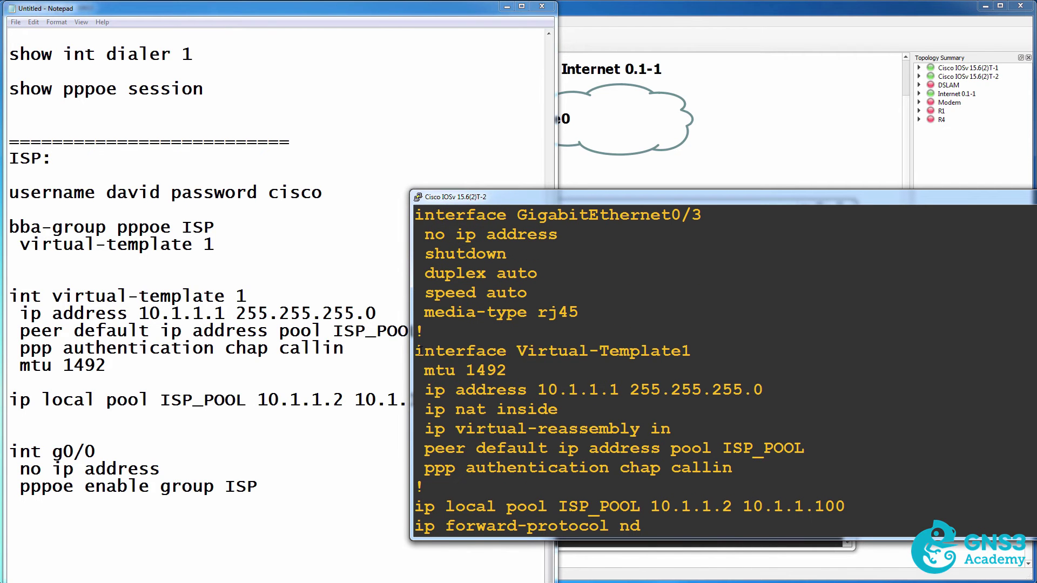
triple_click(774, 351)
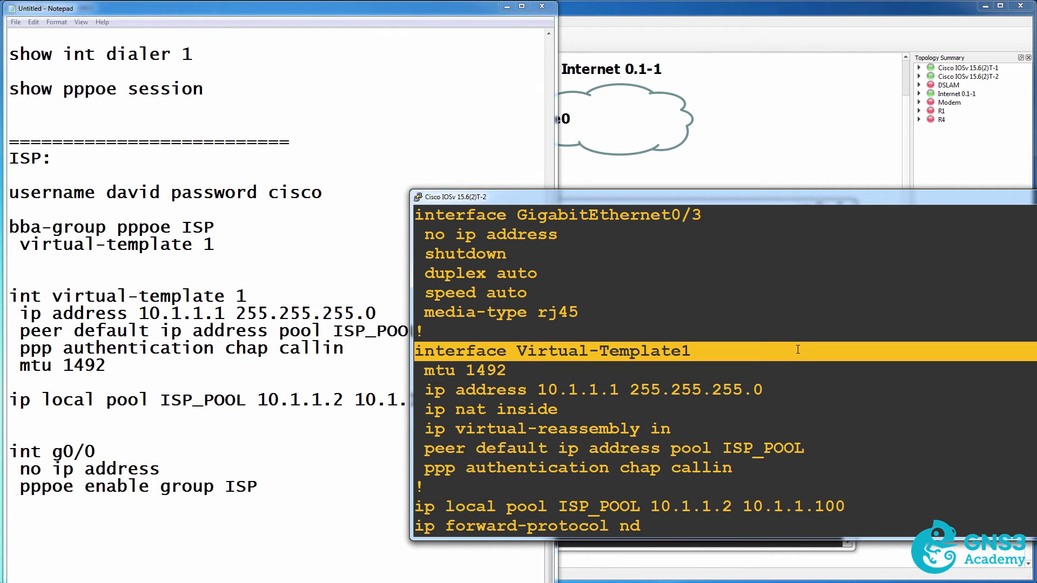
triple_click(518, 370)
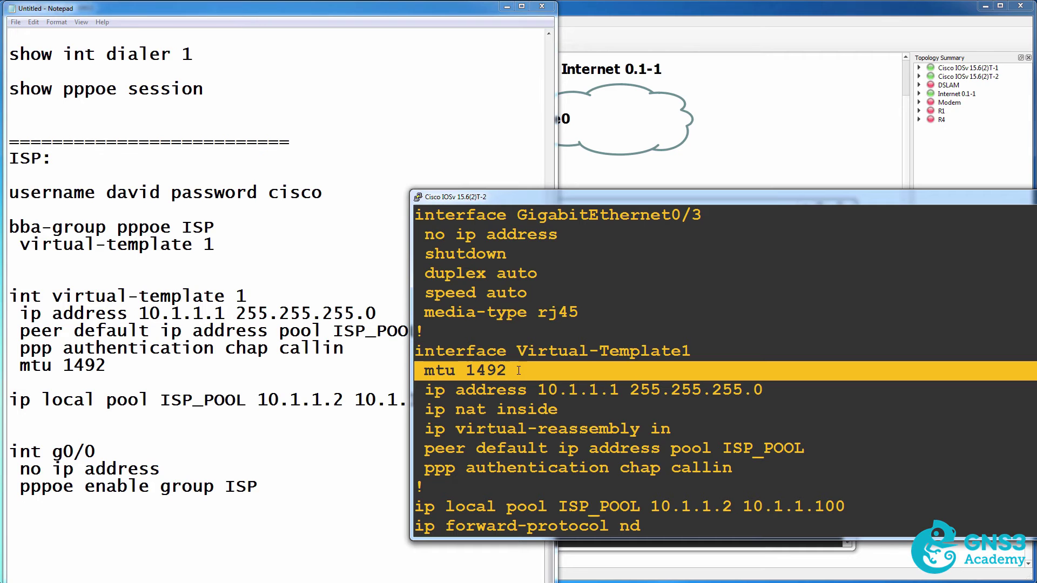
left_click_drag(425, 390, 858, 390)
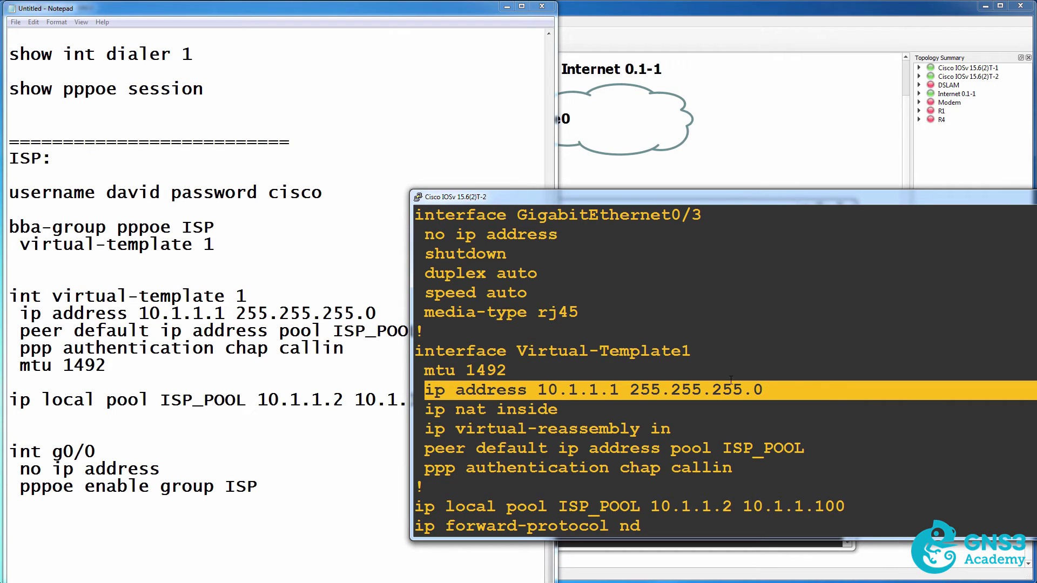
Review Gi0/0's no ip address and pppoe enable group ISP lines, then page further
scroll(712, 373, "up", 5)
scroll(712, 373, "up", 3)
triple_click(668, 273)
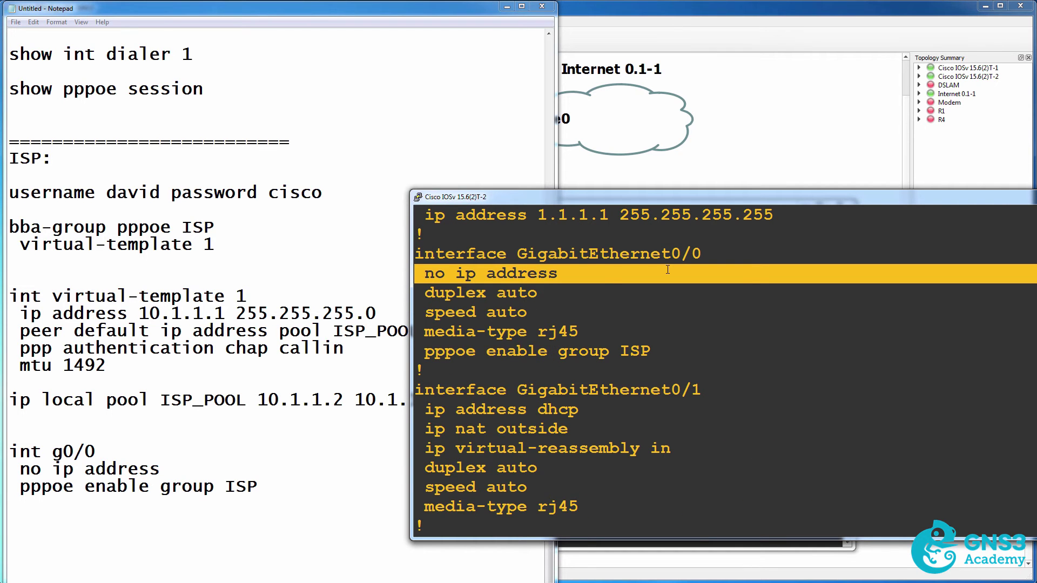
left_click_drag(416, 351, 678, 350)
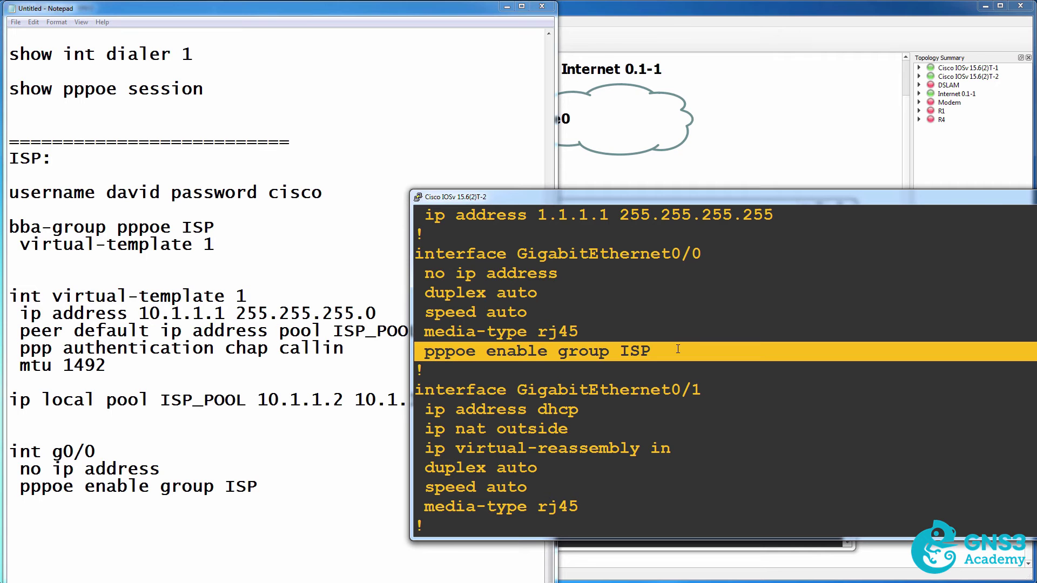
key("space")
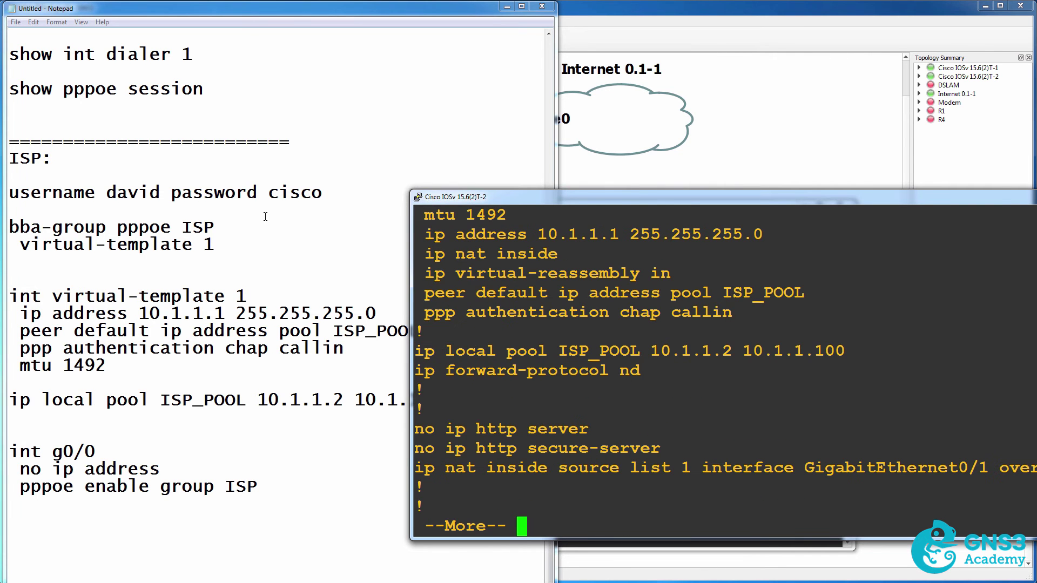
Review Virtual-Template1's mtu, 10.1.1.1 address and peer default pool ISP_POOL on the ISP console
left_click_drag(265, 217, 10, 224)
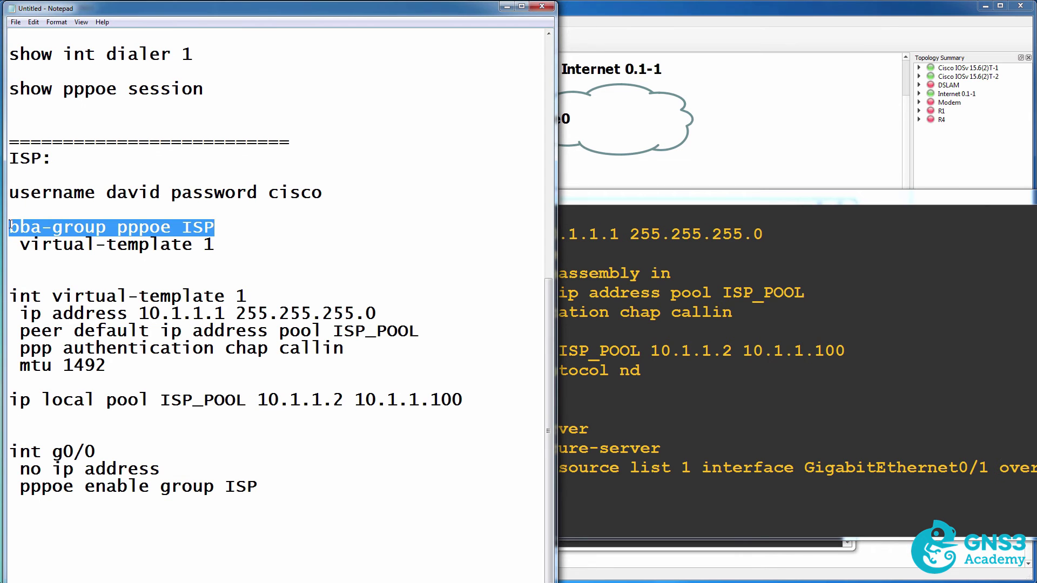
left_click(756, 310)
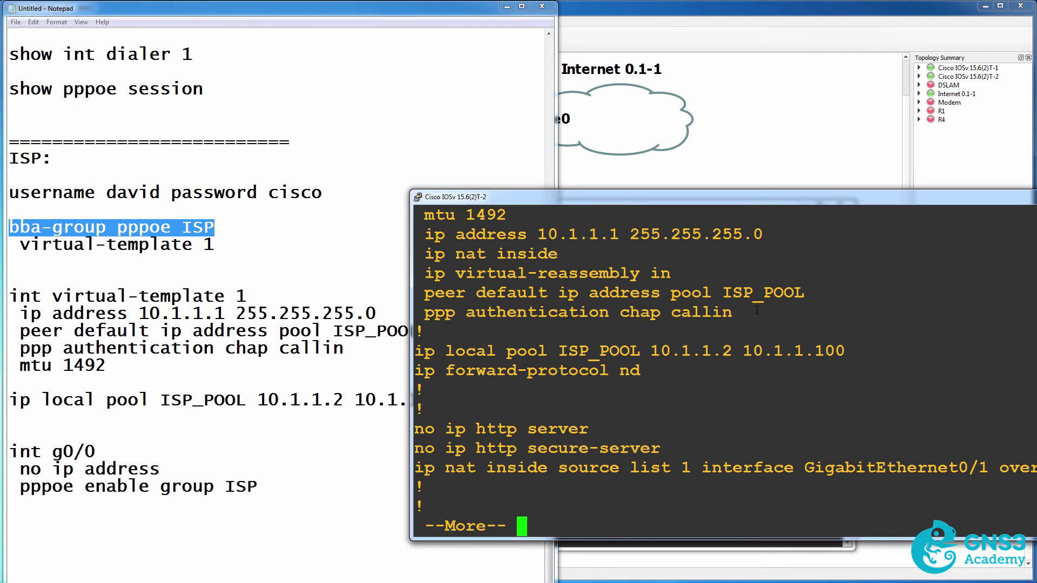
scroll(745, 311, "up", 3)
left_click_drag(422, 361, 538, 363)
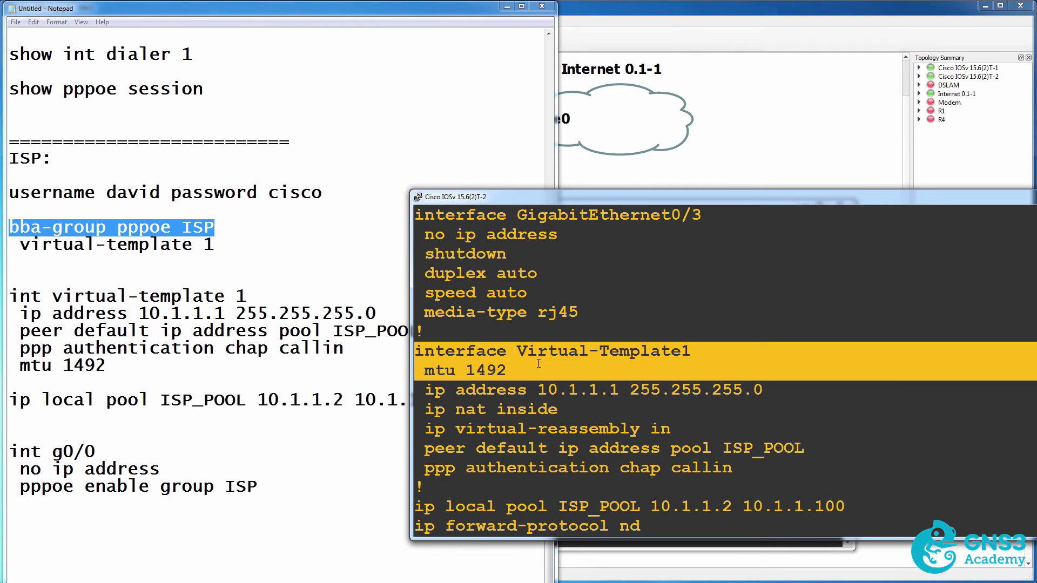
left_click_drag(424, 389, 788, 384)
left_click_drag(423, 448, 879, 447)
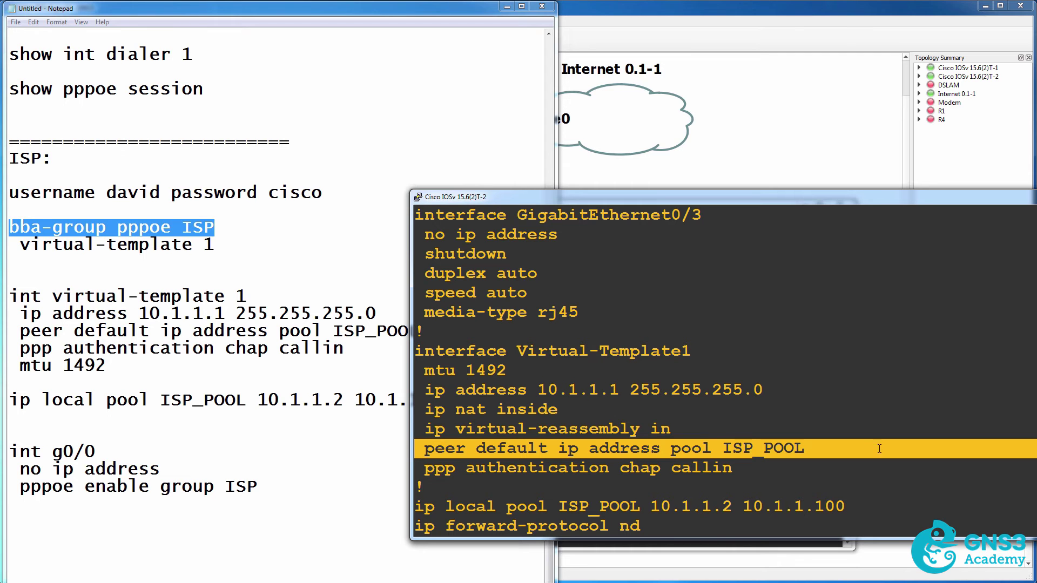
Review the ip local pool ISP_POOL line starting at 10.1.1.2
left_click(425, 508)
left_click_drag(426, 507, 852, 510)
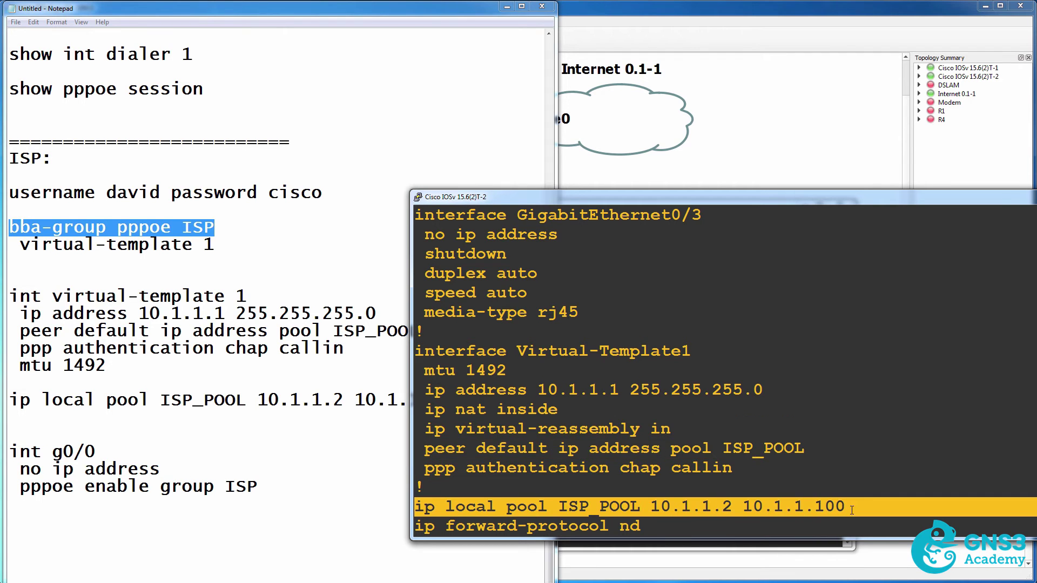
left_click_drag(641, 507, 737, 505)
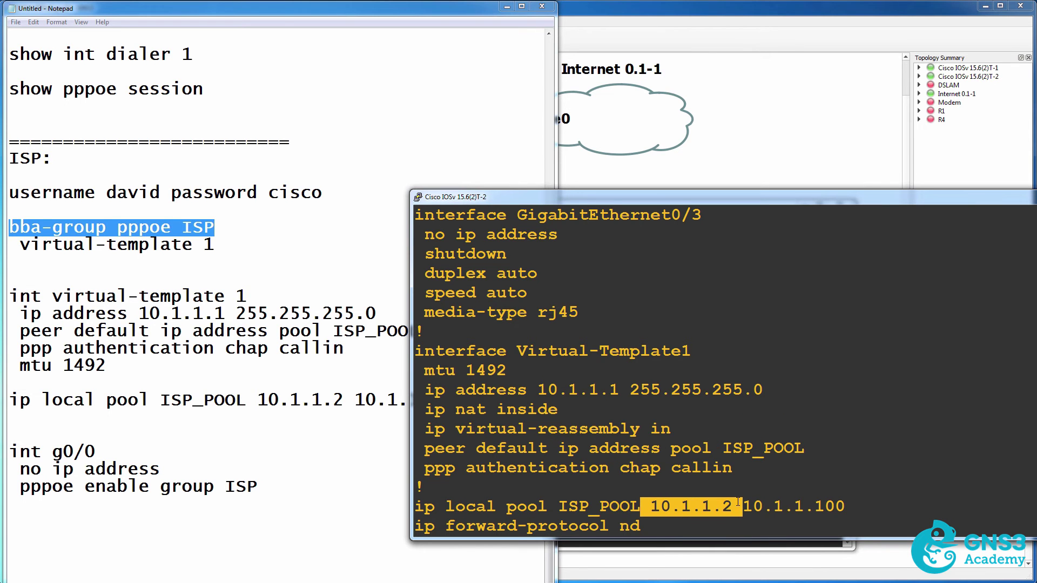
Run sh ip int brief on the client to confirm Dialer1 at 10.1.1.7, matching pool 10.1.1.2–10.1.1.100
key("alt+Tab")
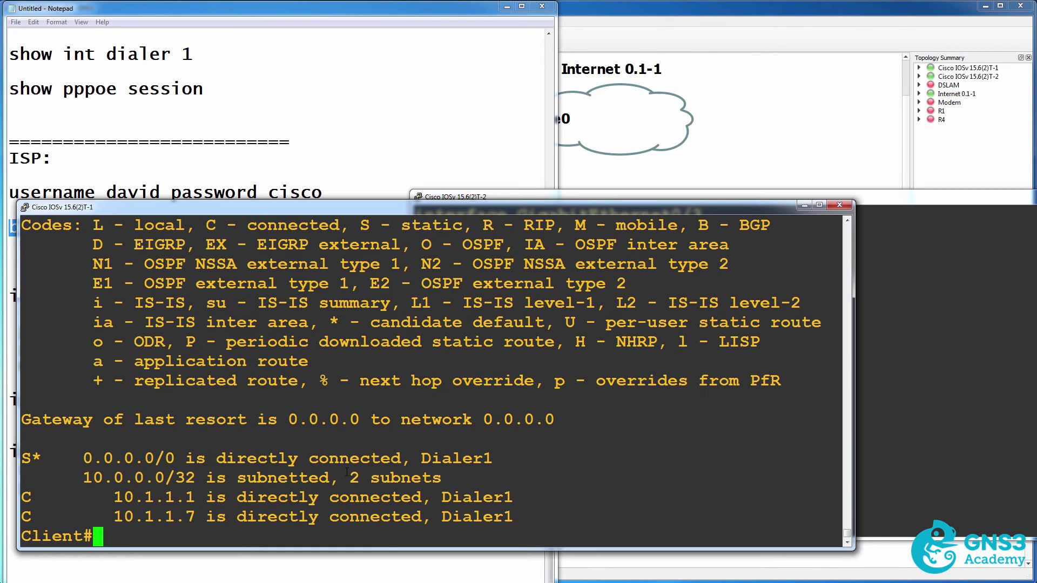
left_click_drag(114, 510, 203, 514)
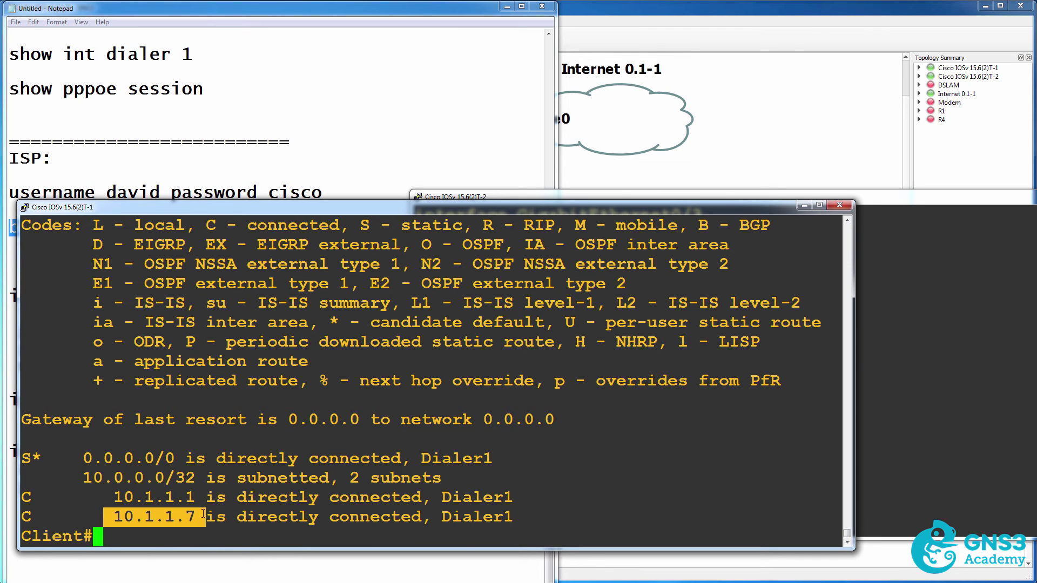
type("sh ip int brief")
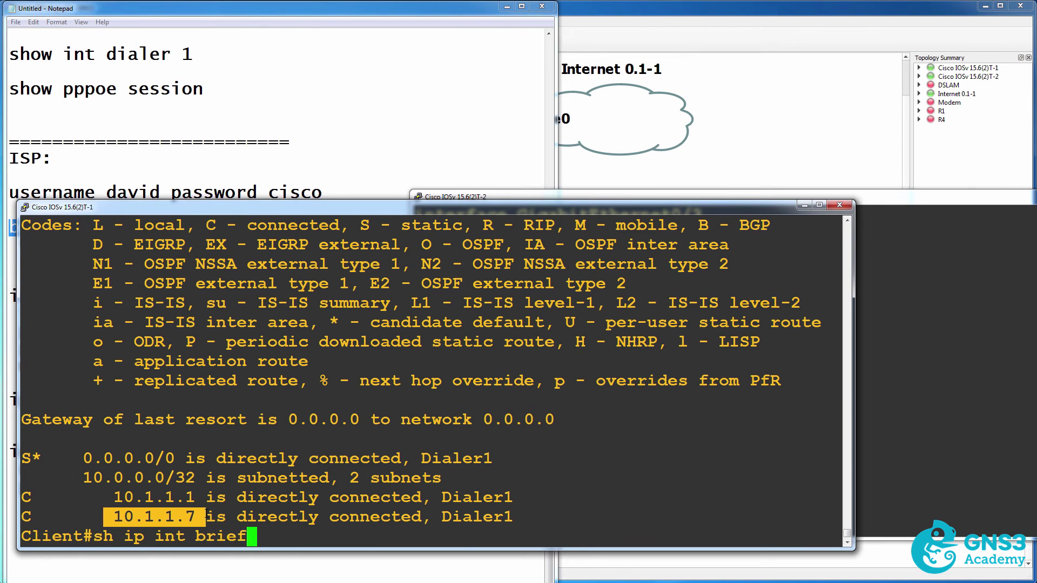
key("Return")
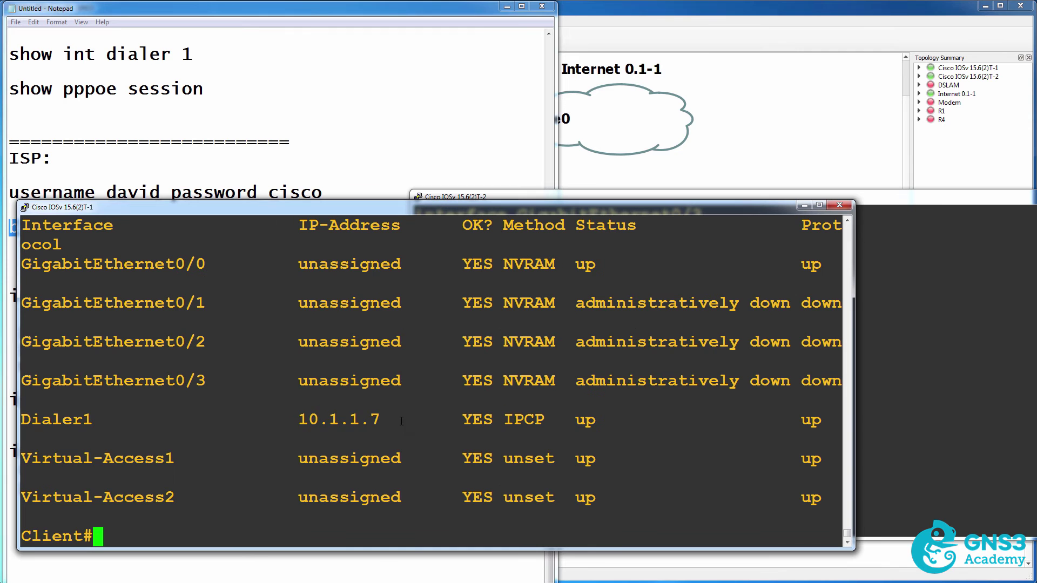
left_click_drag(430, 420, 28, 417)
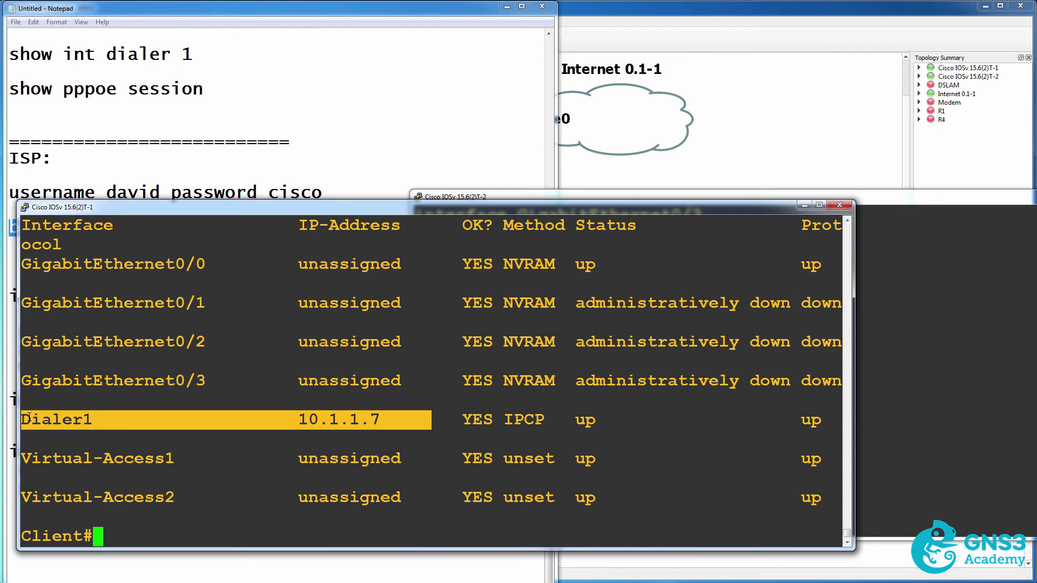
left_click(804, 205)
left_click_drag(650, 506, 898, 502)
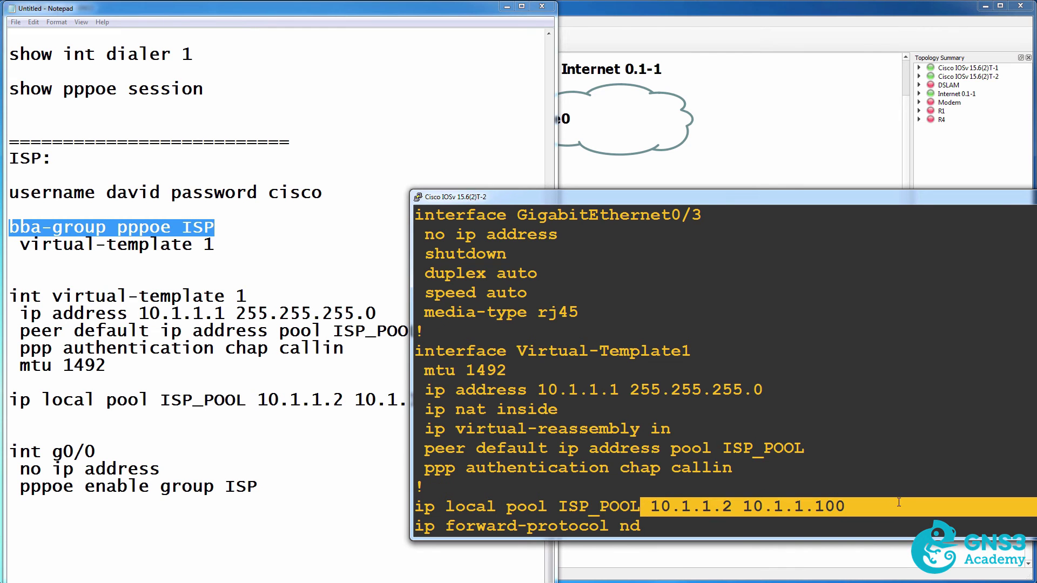
Review the ppp authentication chap callin and ip nat inside lines, then shrink the notes to reveal the topology
left_click_drag(420, 469, 742, 469)
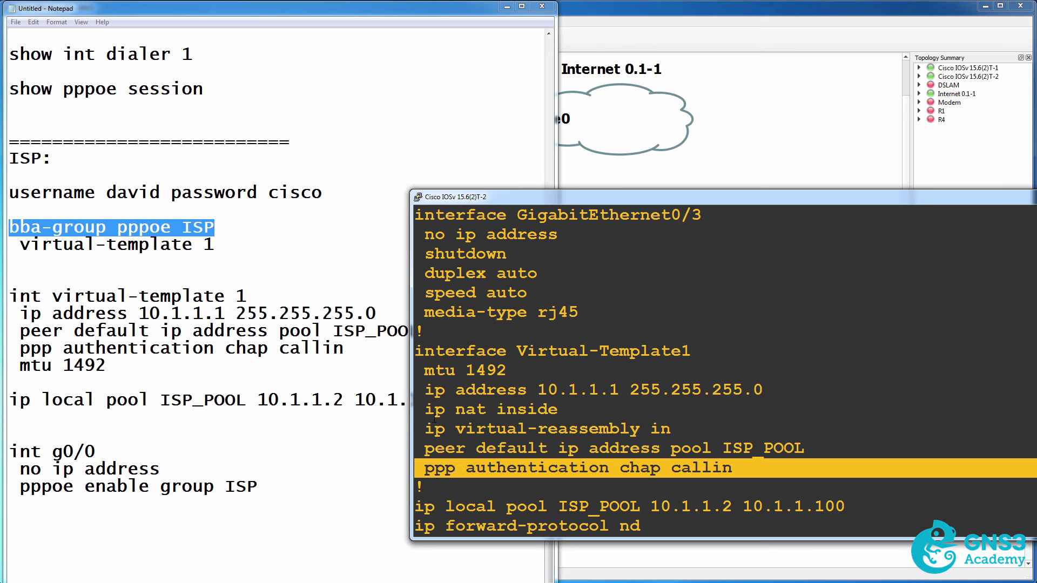
left_click_drag(427, 410, 562, 404)
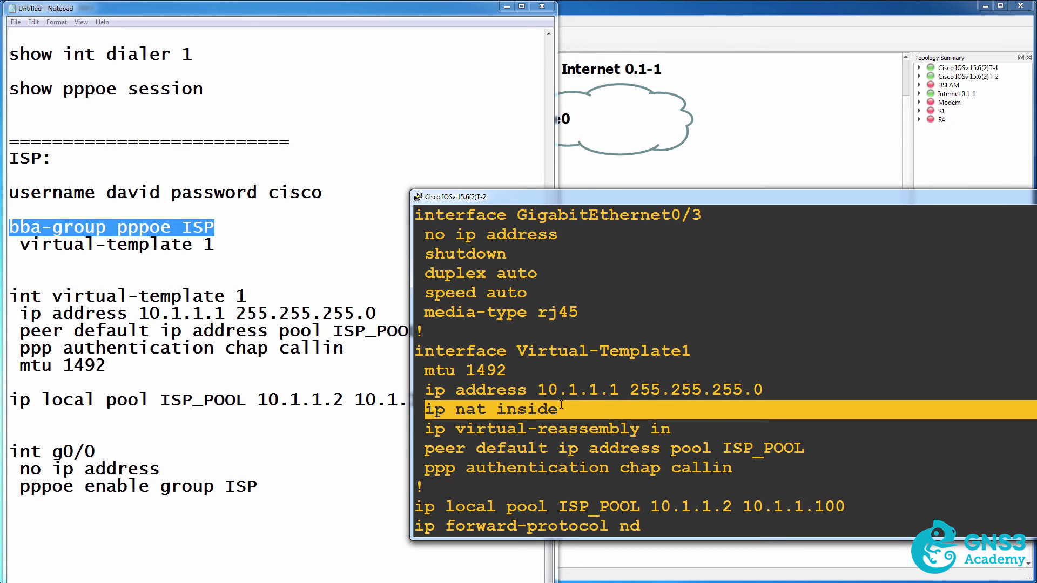
left_click_drag(338, 1, 380, 186)
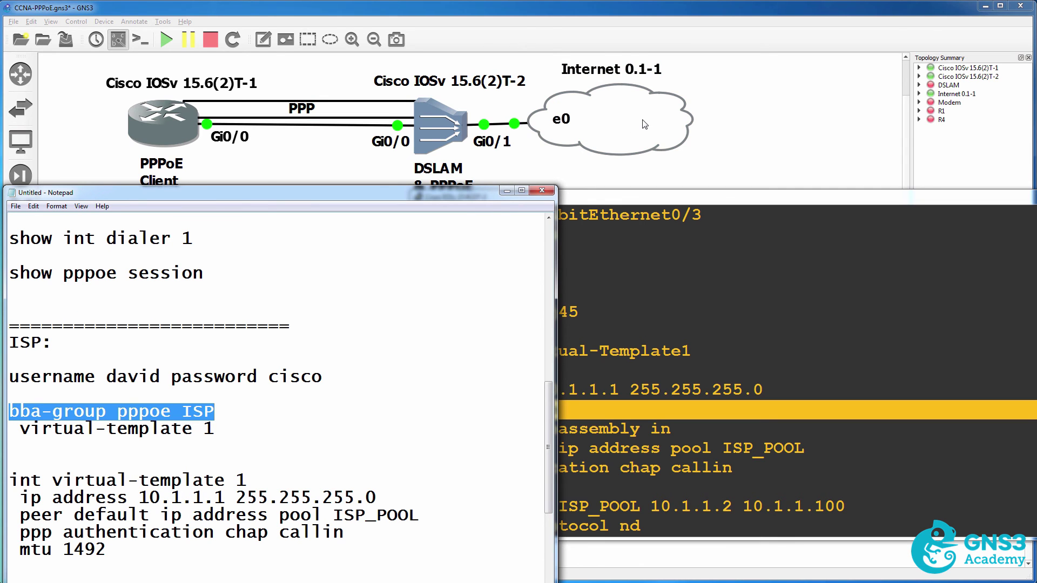
Note the NAT overload rule on GigabitEthernet0/1, finish the config listing, and move the notes to the CLIENT section
left_click(644, 218)
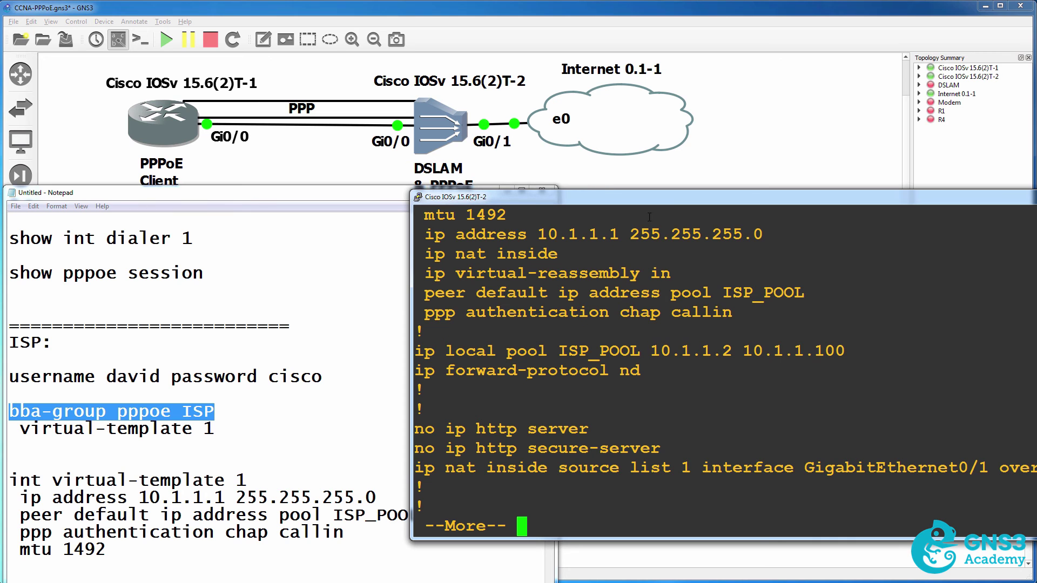
left_click_drag(672, 203, 503, 210)
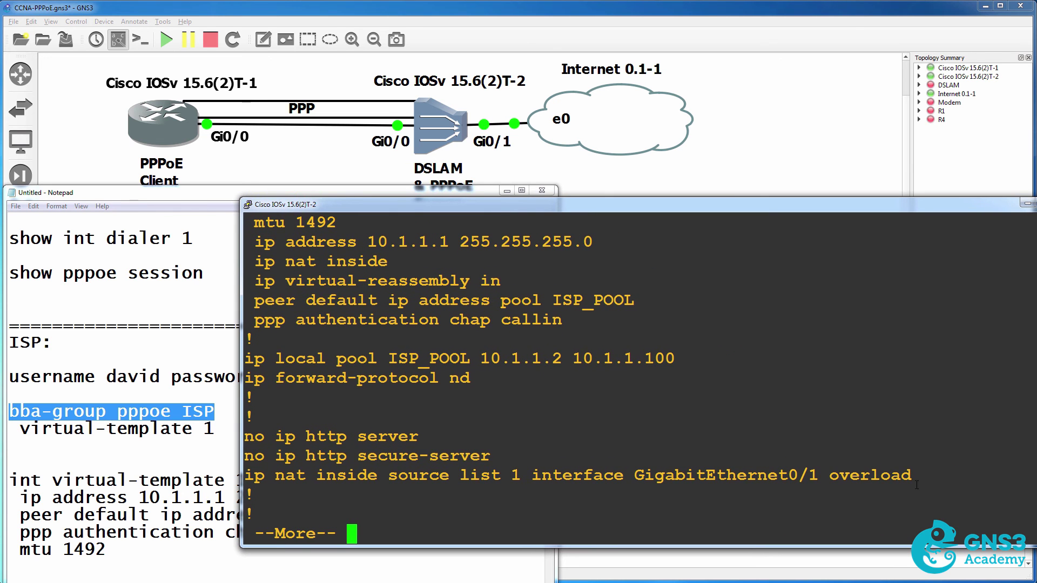
mouse_move(244, 475)
left_mouse_down()
mouse_move(393, 506)
mouse_move(254, 458)
mouse_move(249, 485)
left_mouse_up()
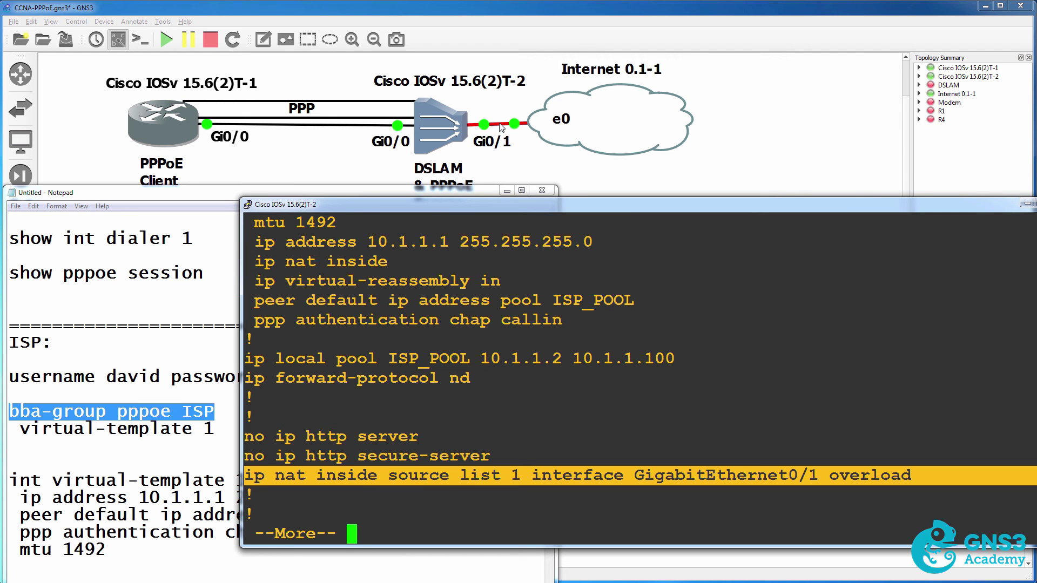
key("space")
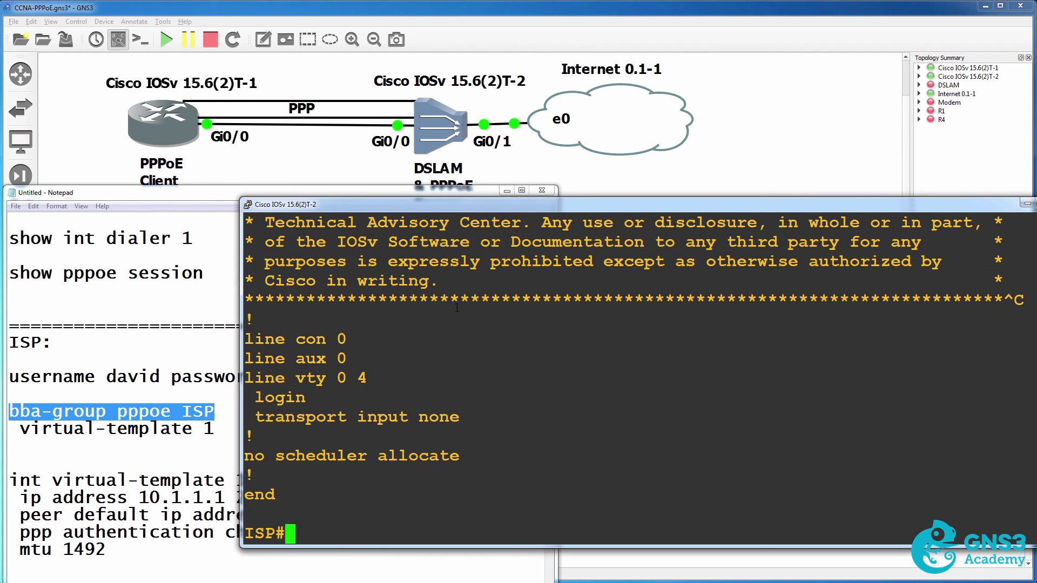
left_click_drag(196, 195, 692, 91)
scroll(692, 91, "down", 3)
scroll(701, 99, "up", 11)
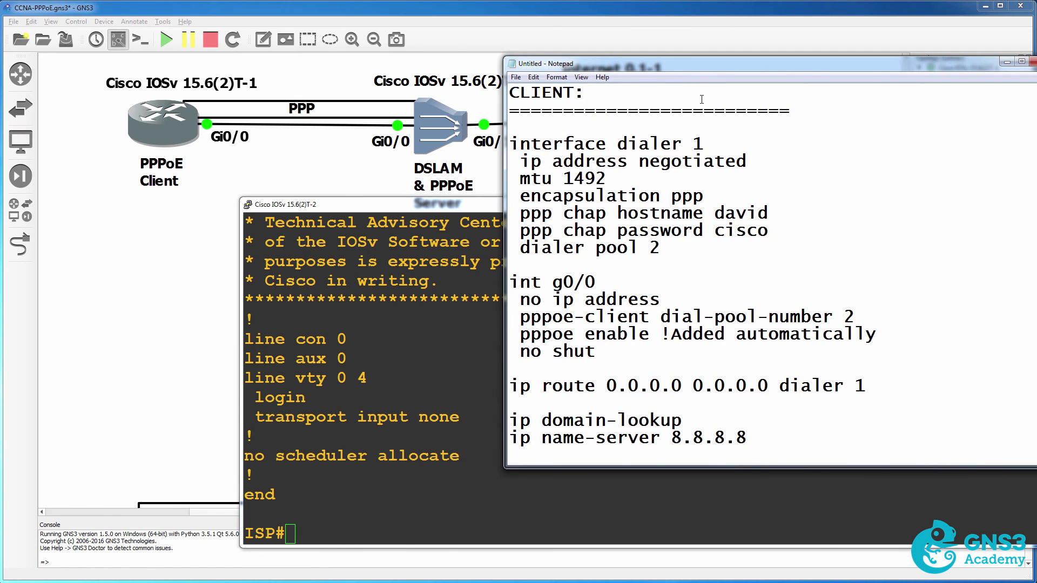
left_click_drag(510, 142, 760, 362)
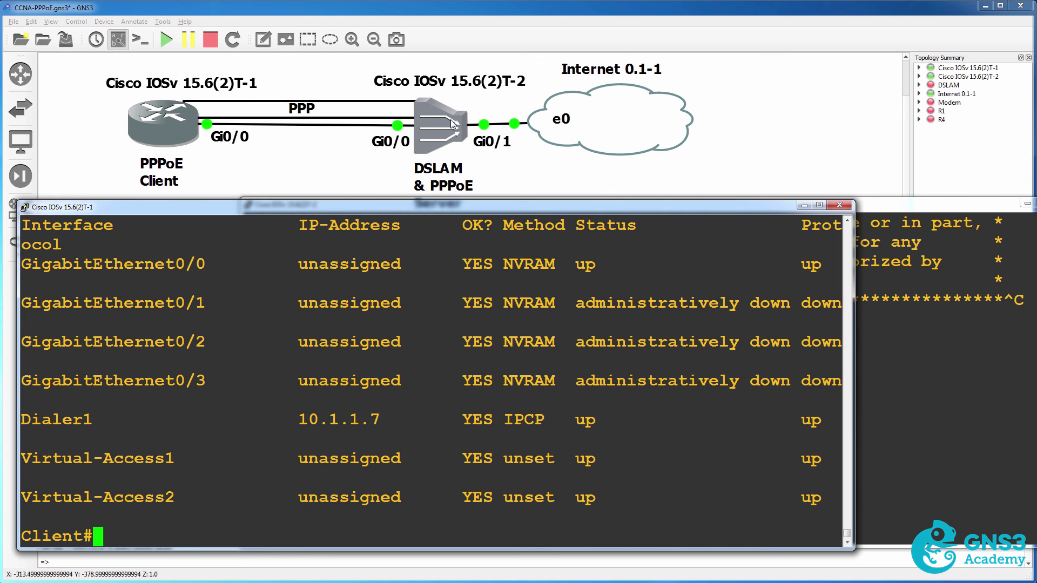
type("ping ")
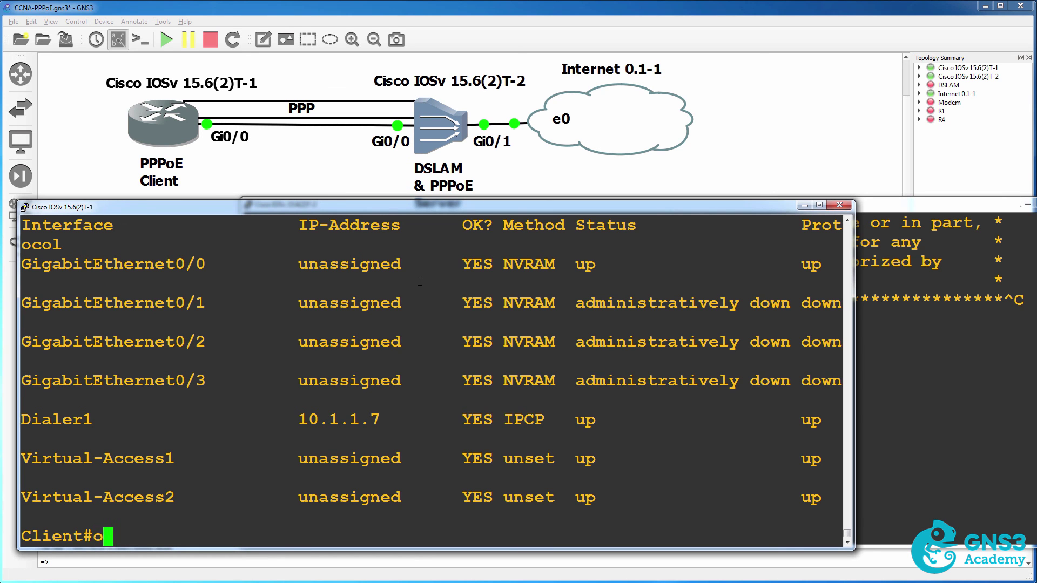
type("www.google.com")
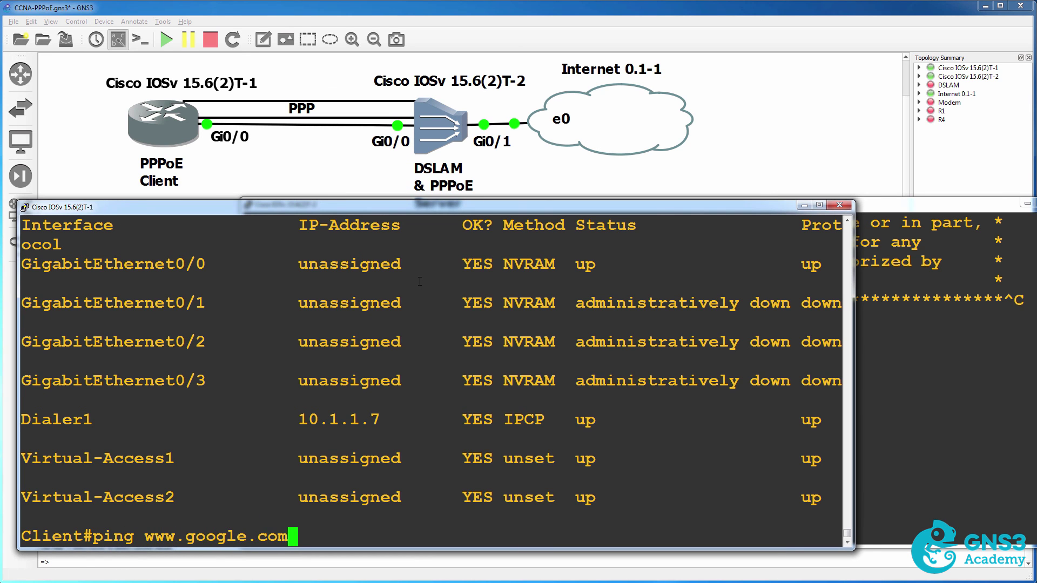
key("Return")
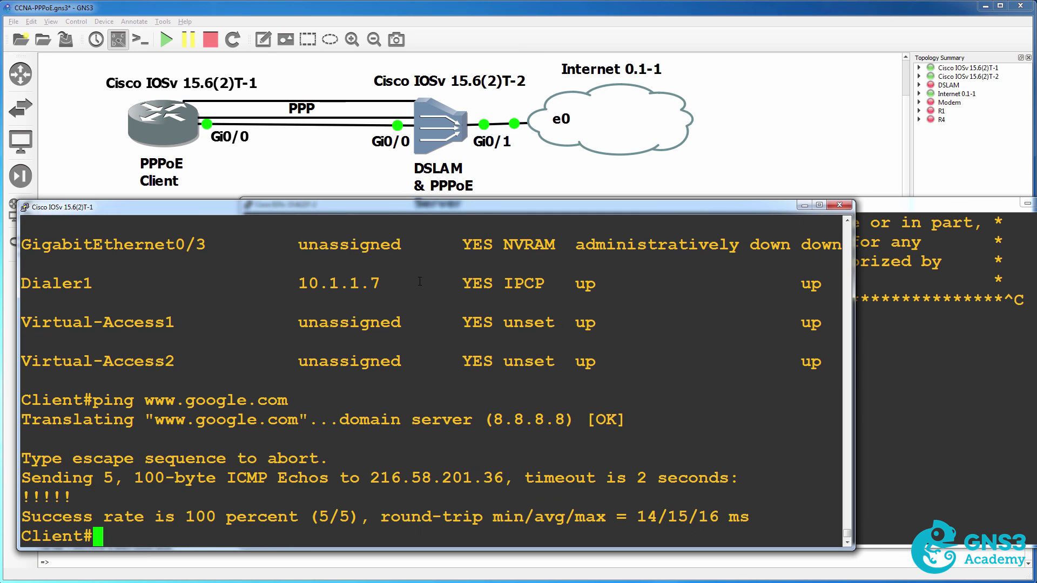